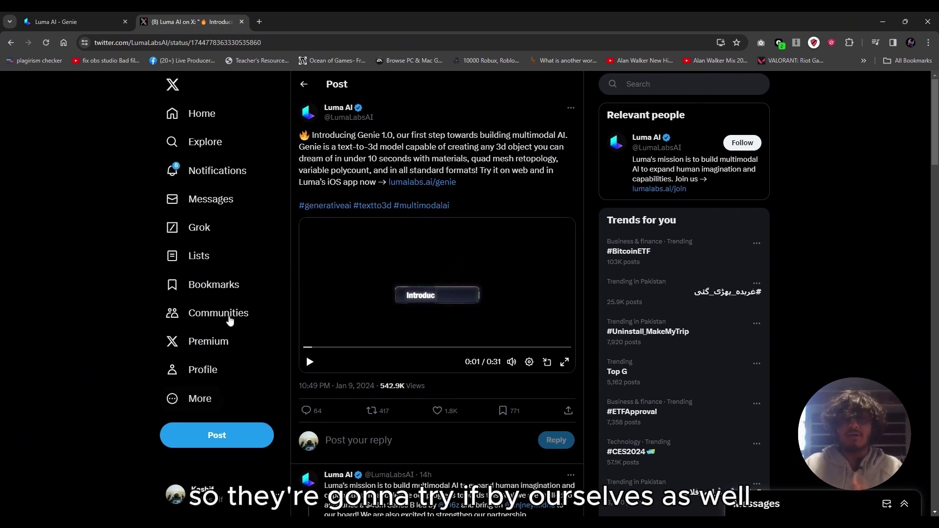
Step: Switch from the X announcement post to the 'Luma AI - Genie' browser tab
click(68, 23)
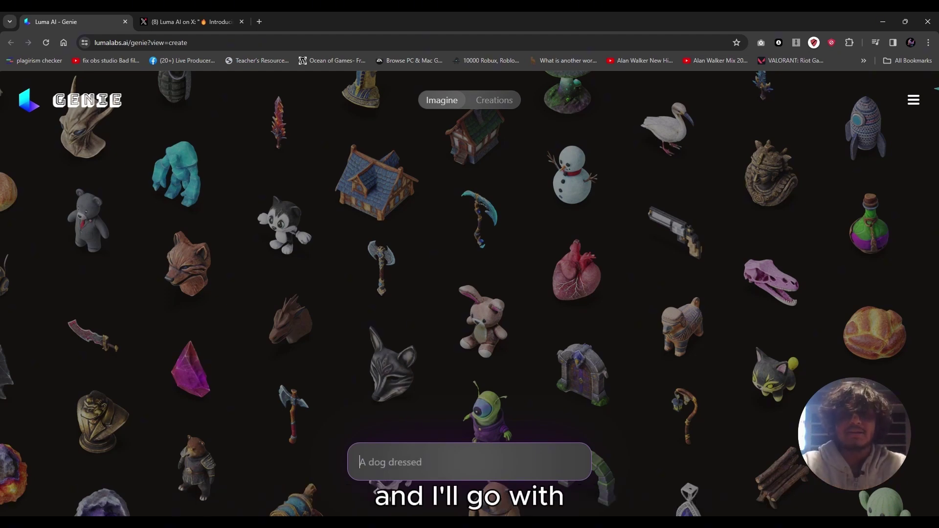
Step: Generate 3D models from the prompt 'a white dog with wings'
text(white dog wi)
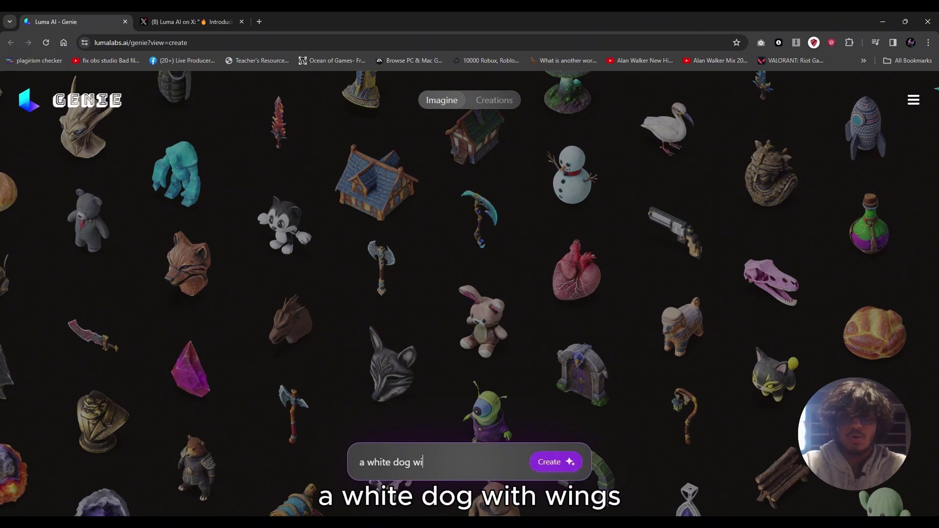
text(th wings)
click(548, 462)
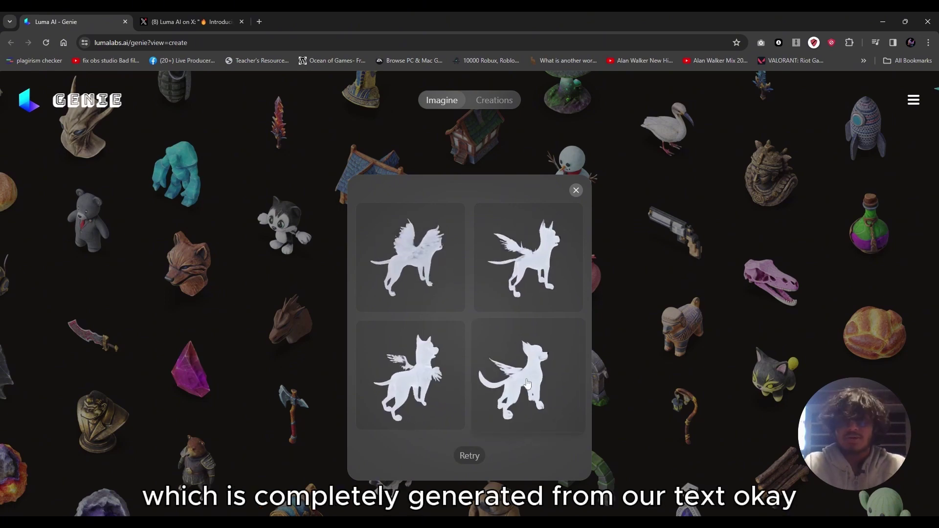
Step: Close the winged-dog results and submit the prompt 'a man wearing shorts'
click(576, 190)
text(a man w)
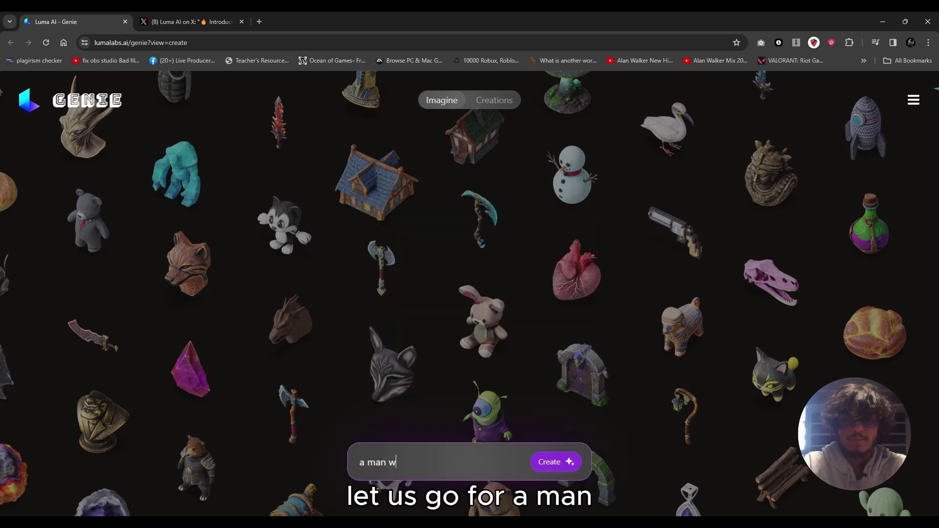
text(ea)
key(BackSpace)
text(eari)
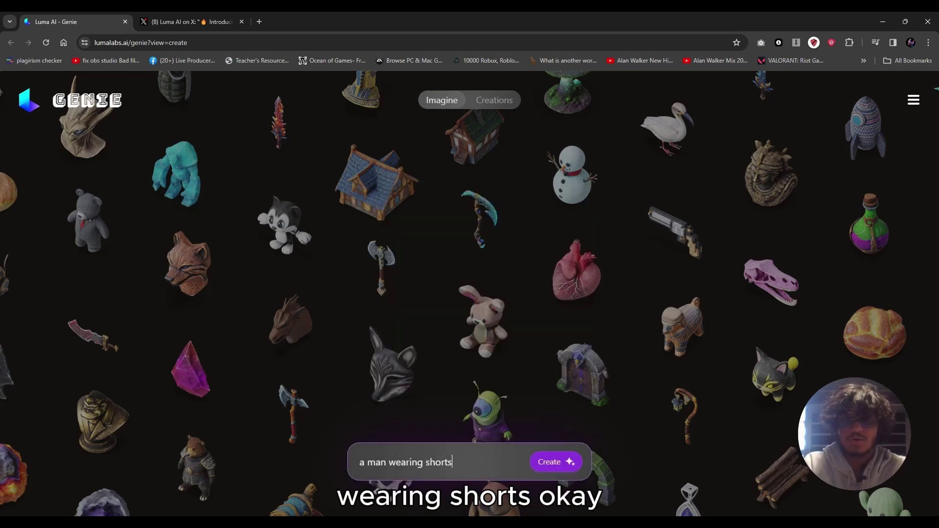
key(Return)
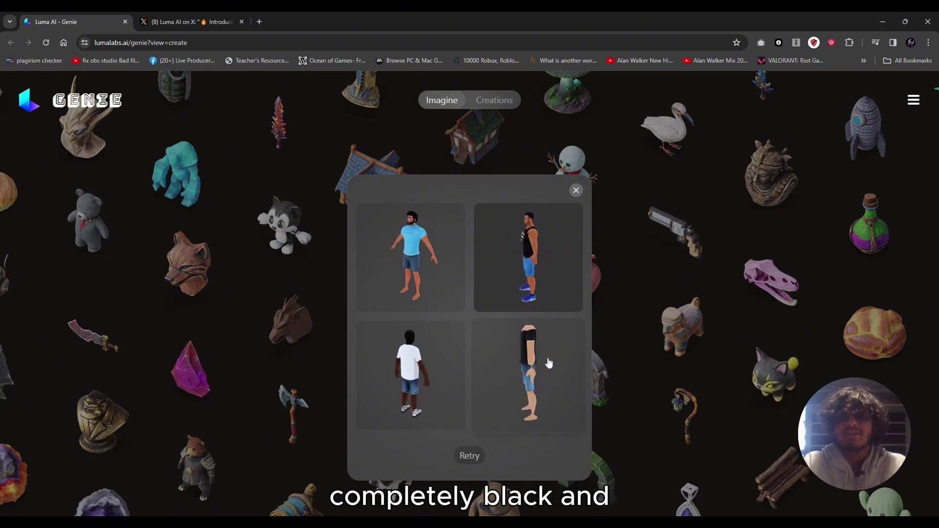
Step: Generate and retry models for 'A woman, red dress, pink glasses, brown hair', then close them
click(473, 459)
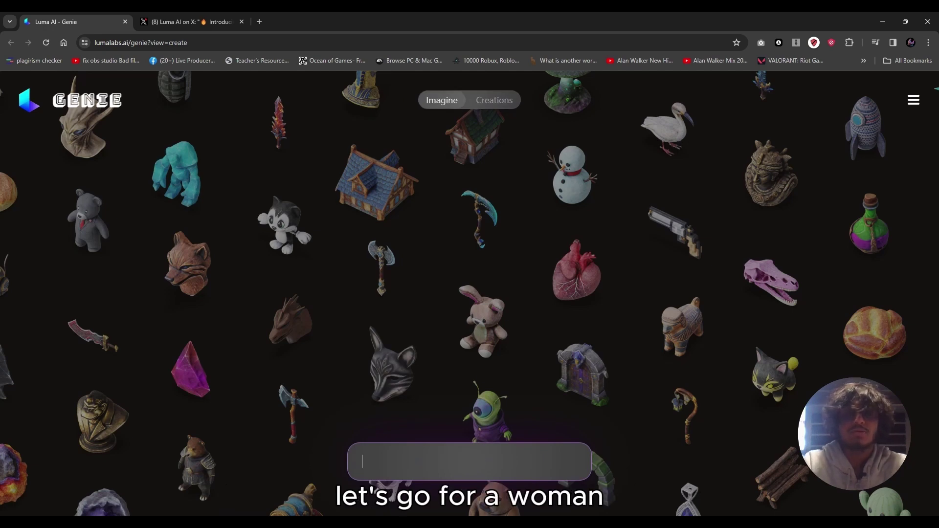
text(A woman, red dress)
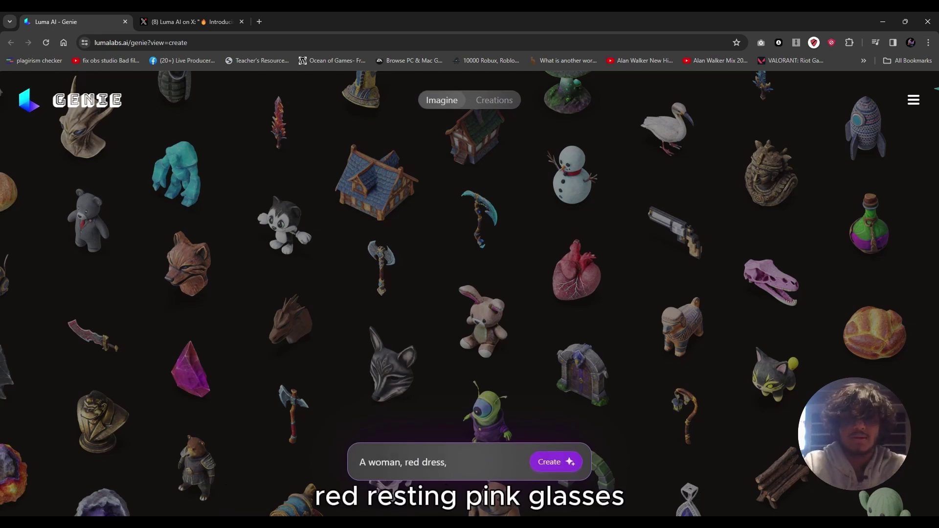
text(, pink glasses, brown hair)
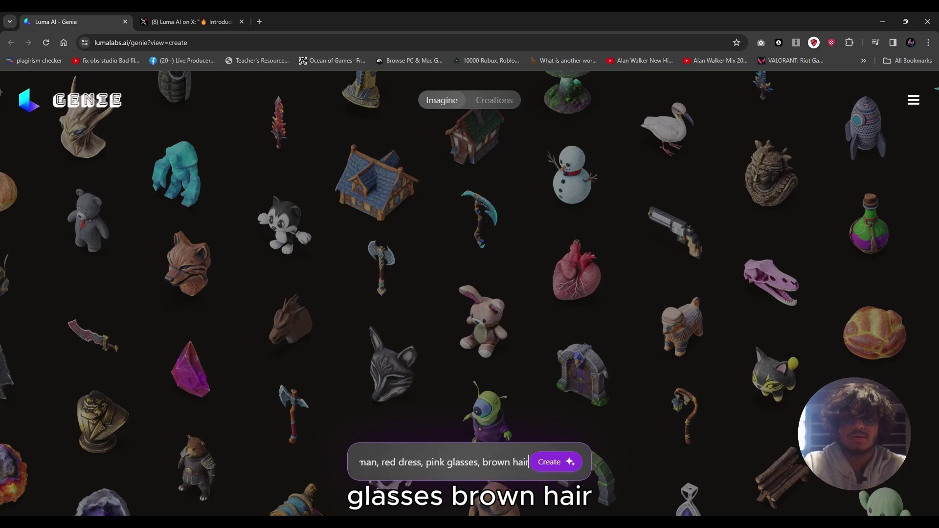
click(569, 462)
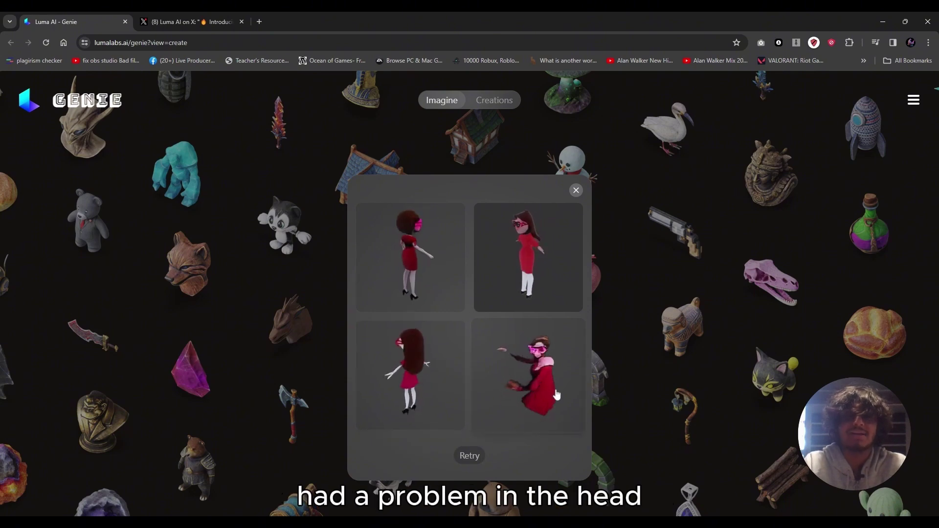
click(469, 457)
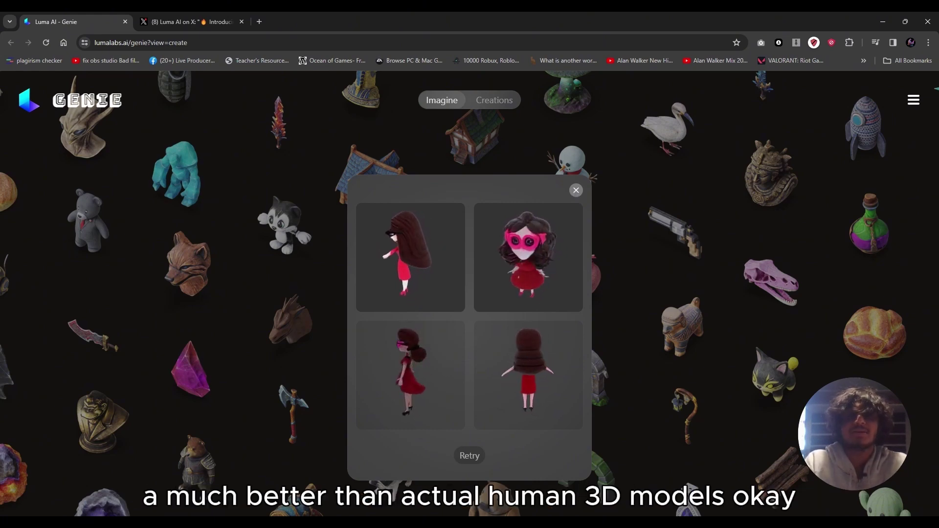
click(576, 191)
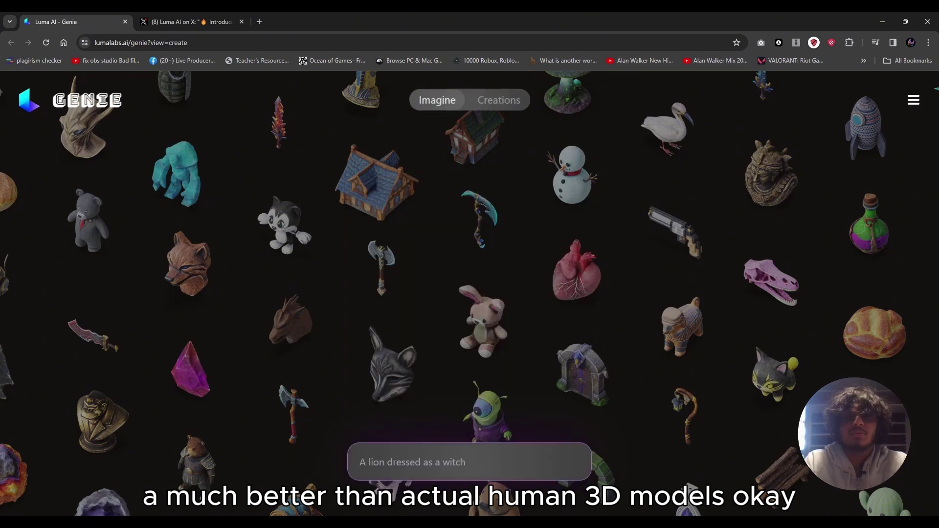
Step: Generate 3D models of 'A white handled sword', then retry for a fresh batch
key(BackSpace)
text(A white handled sword)
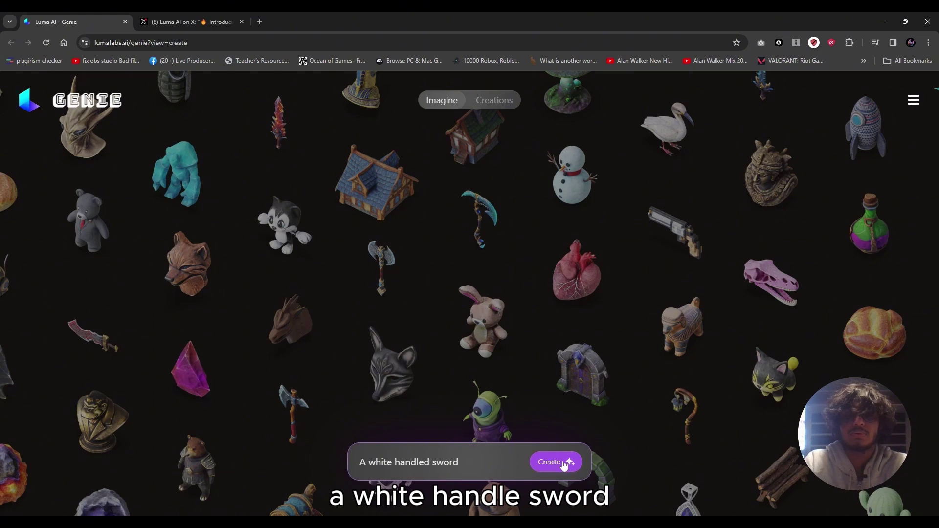
click(564, 463)
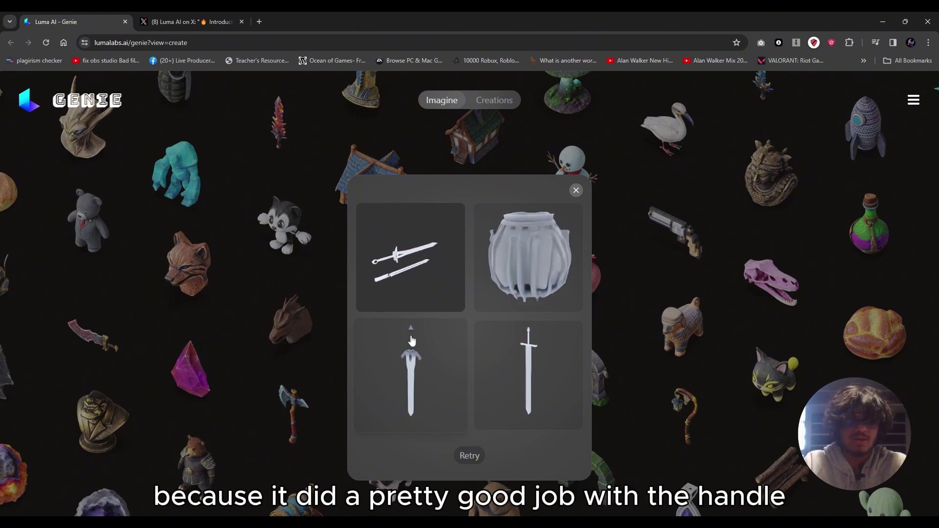
click(468, 455)
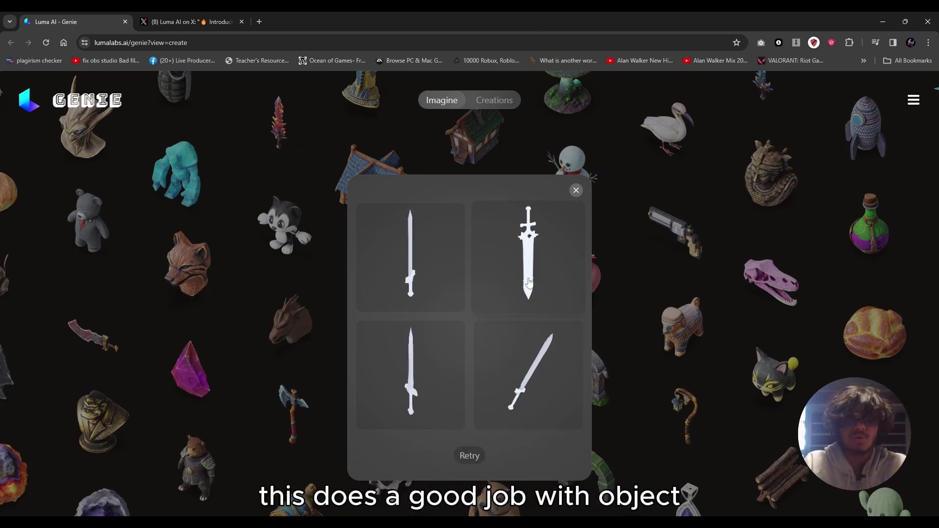
Step: Close the sword results and generate models from the prompt 'a 1980's revolver'
click(576, 190)
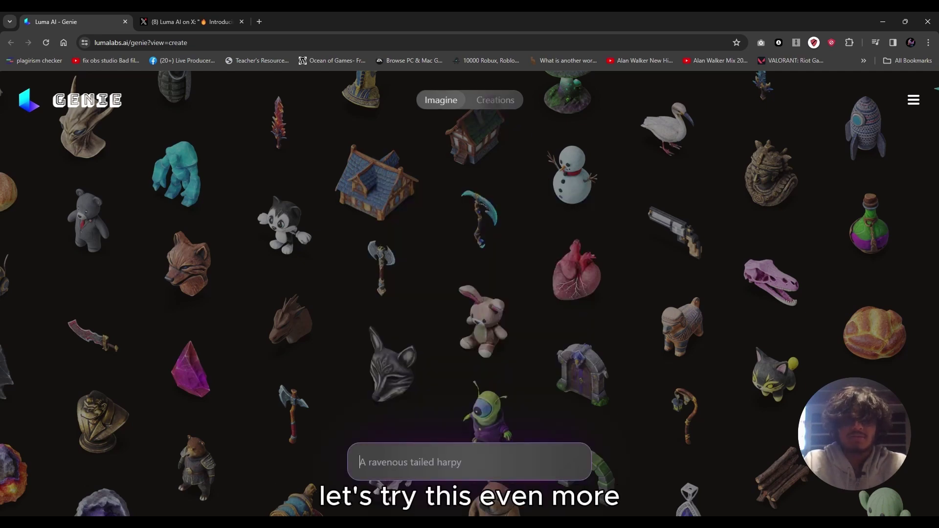
text(a 1980's rev)
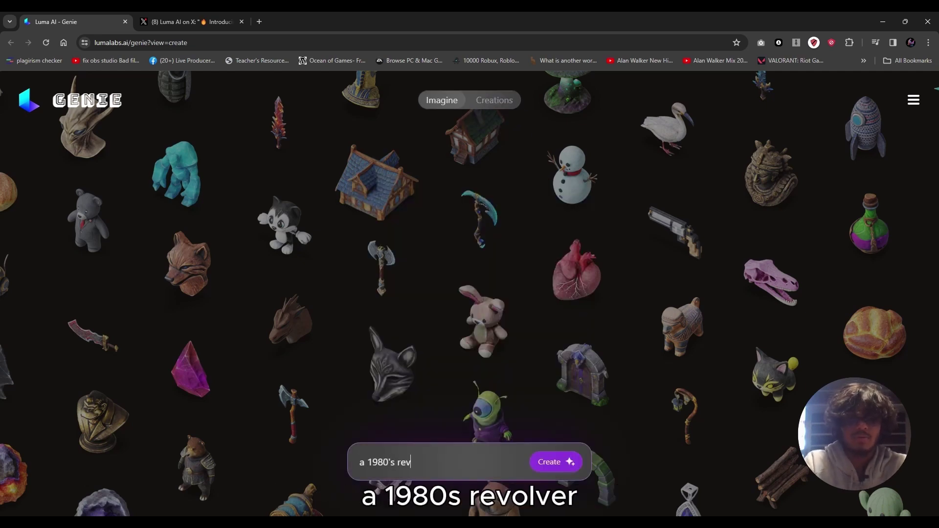
text(olver)
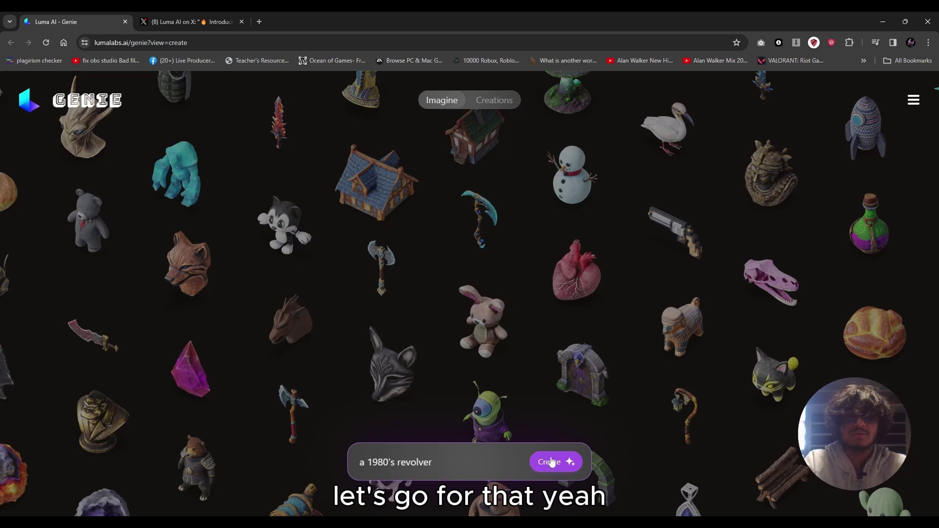
click(552, 462)
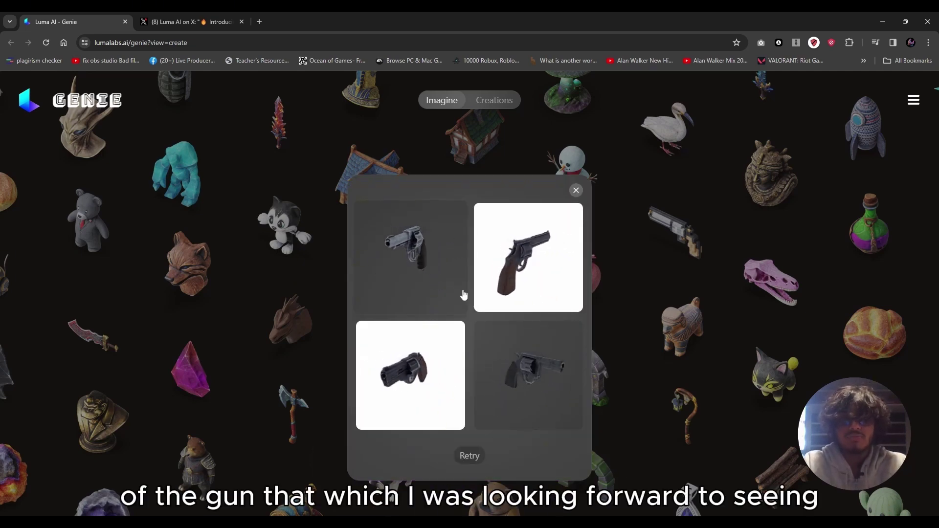
Step: Generate witch house models from 'a witch', dismiss them, and begin the 'a diamond axe' prompt
click(575, 190)
text(a wi)
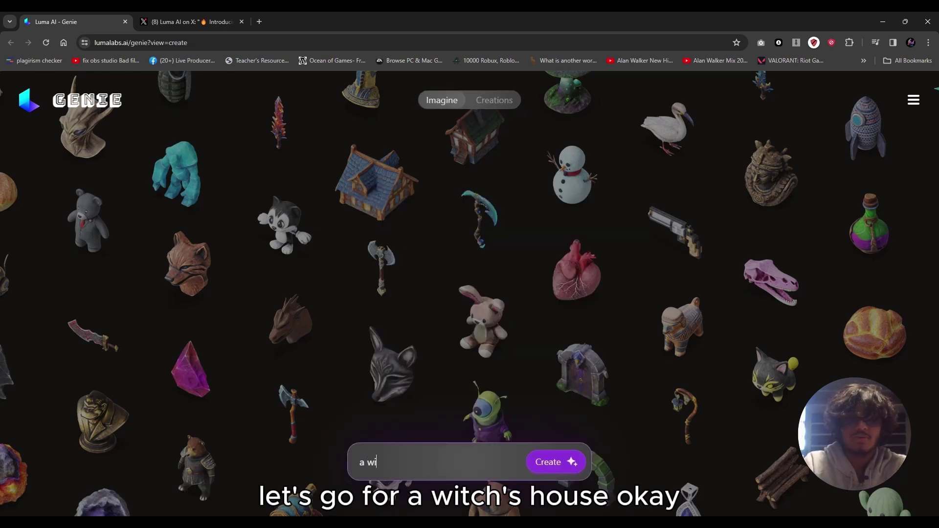
text(tch)
key(Return)
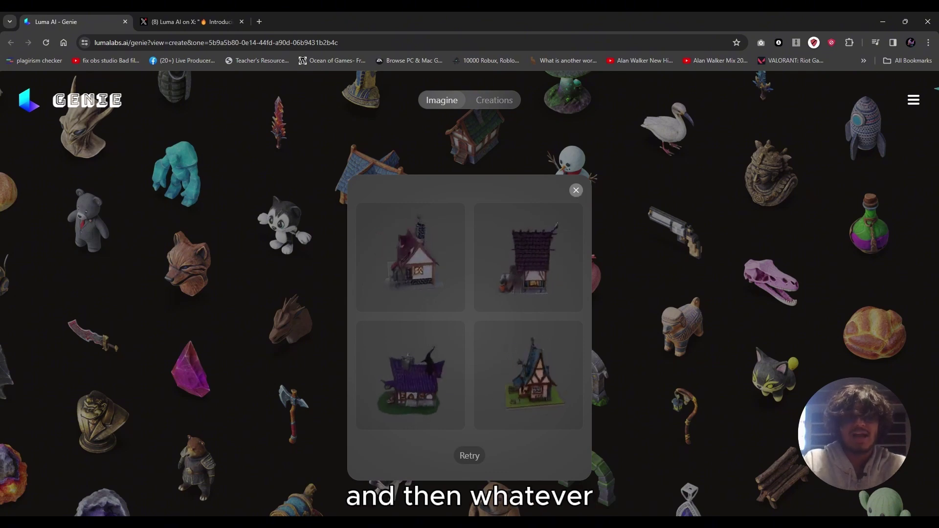
key(Escape)
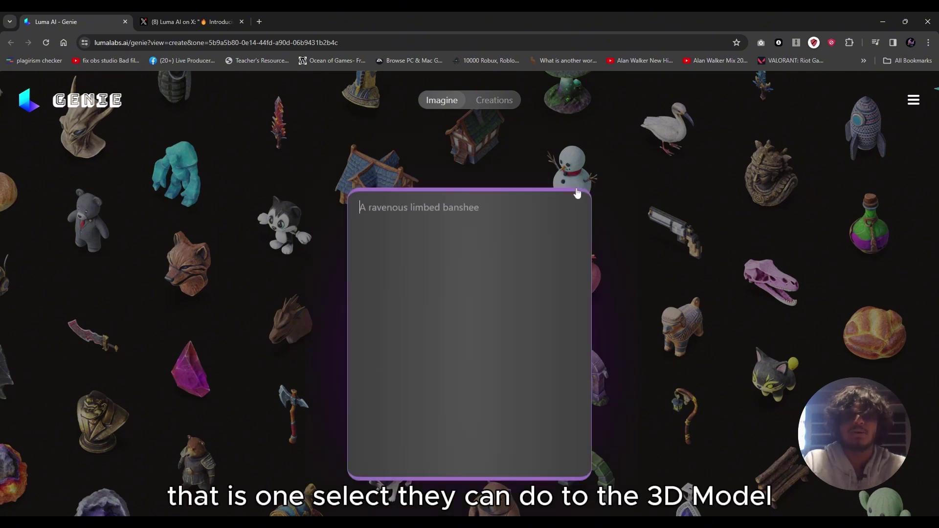
text(a diamond axe)
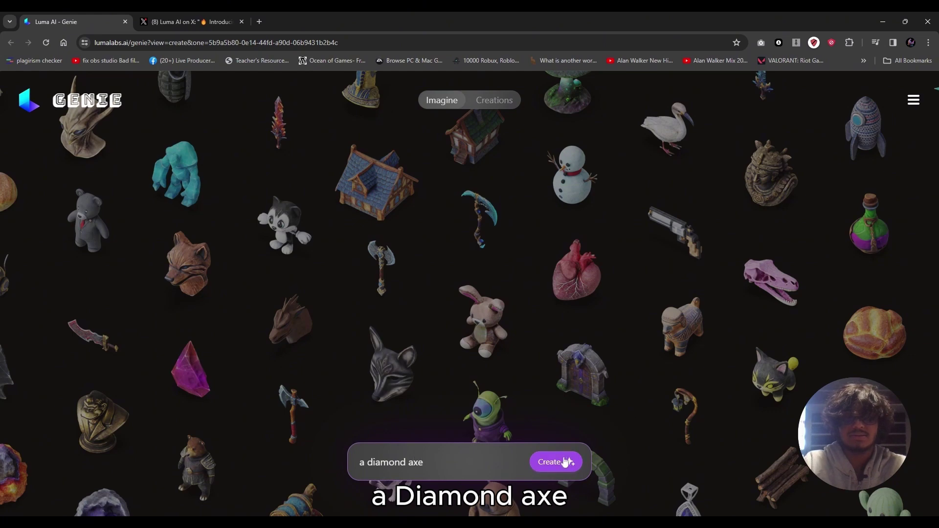
Step: Generate diamond axe models, view the fourth zoomed in with dark glossy material, and request Hi-Res
click(550, 462)
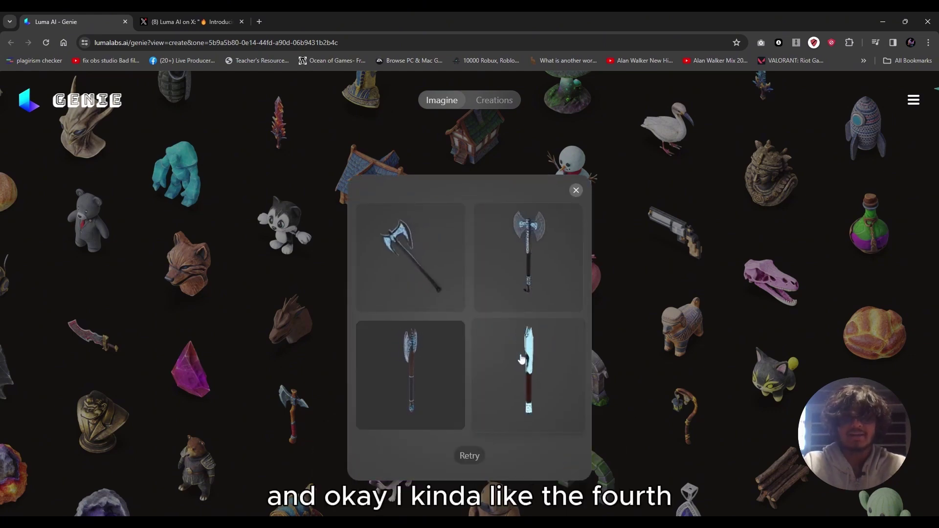
click(521, 359)
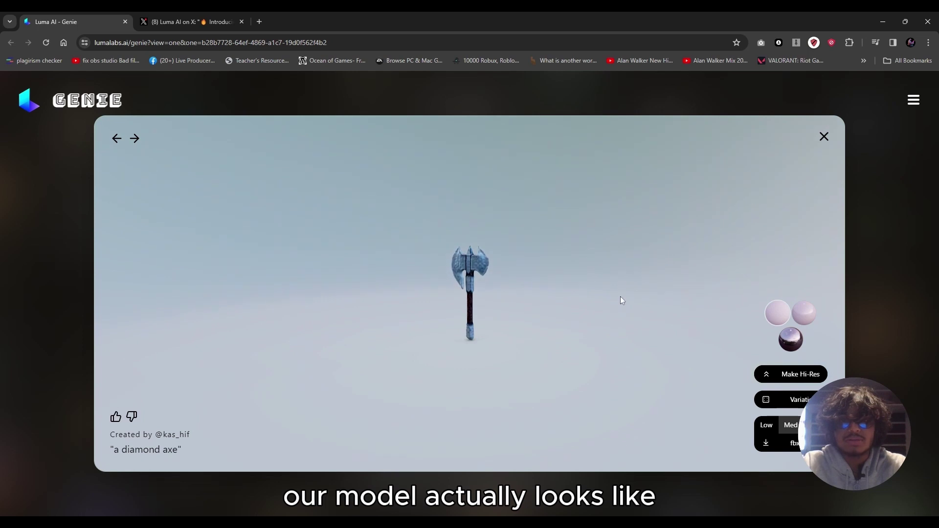
scroll(554, 358, up, 3)
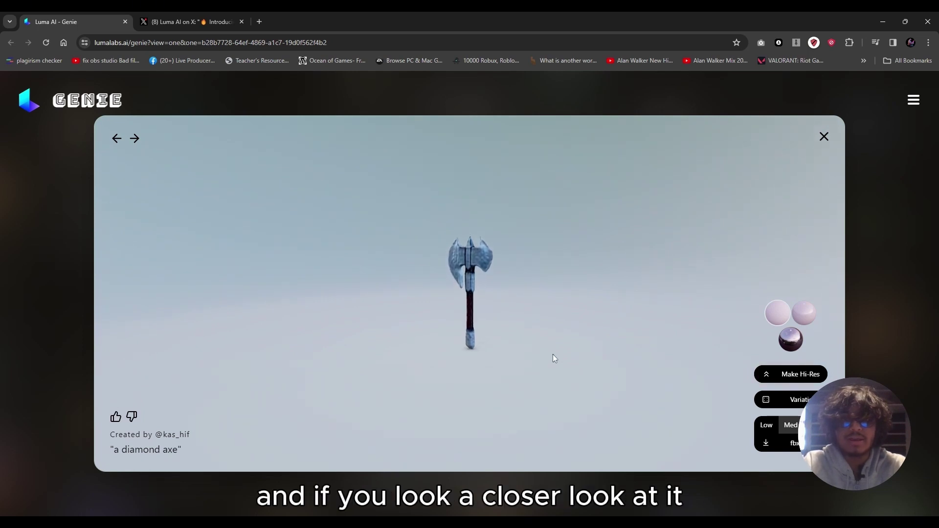
scroll(553, 357, up, 3)
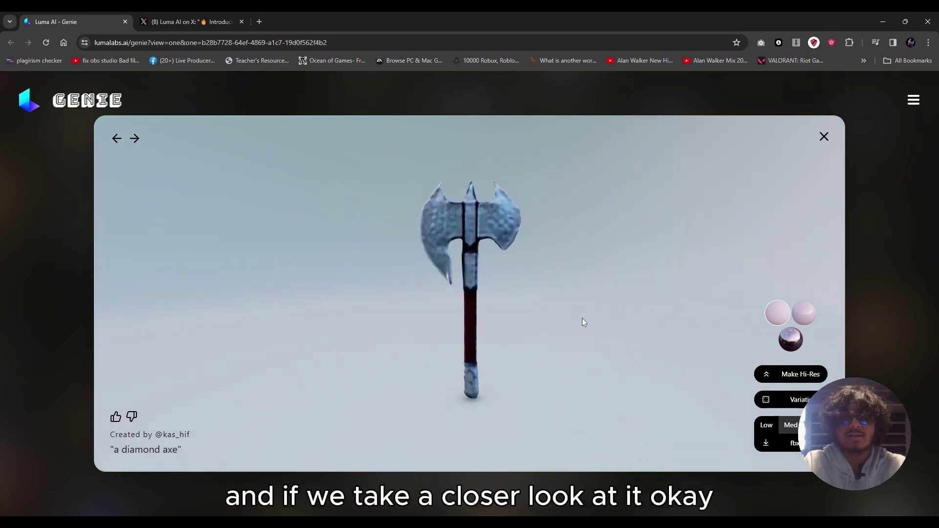
click(789, 338)
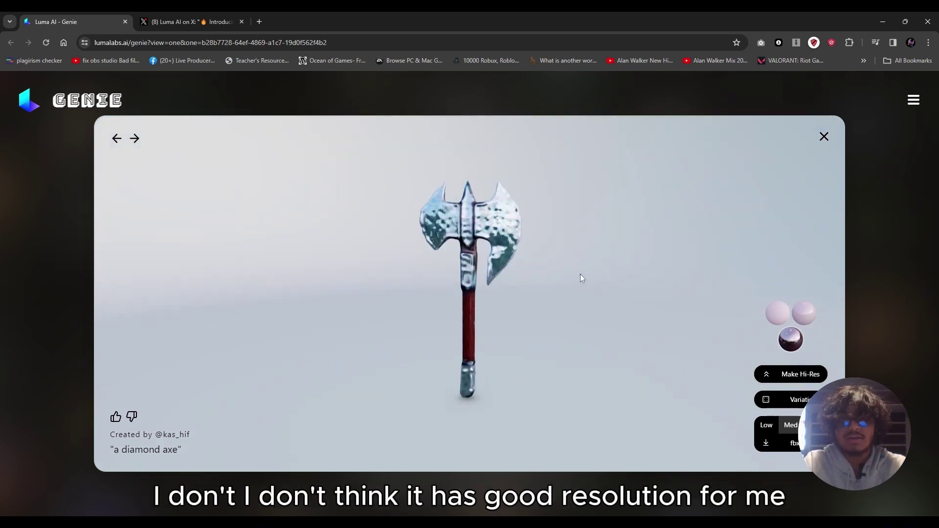
click(778, 381)
Step: Generate new models from the prompt 'a gold platted armour'
click(442, 110)
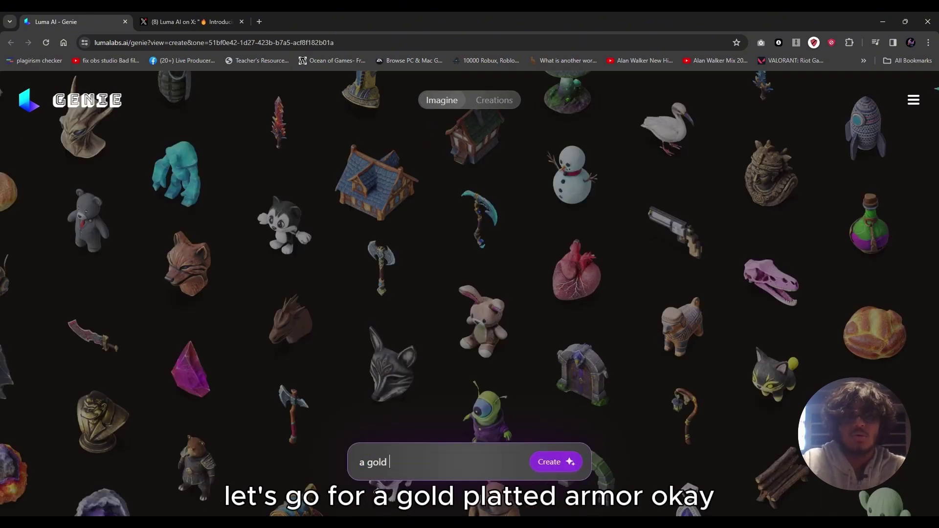
text(mor)
key(Return)
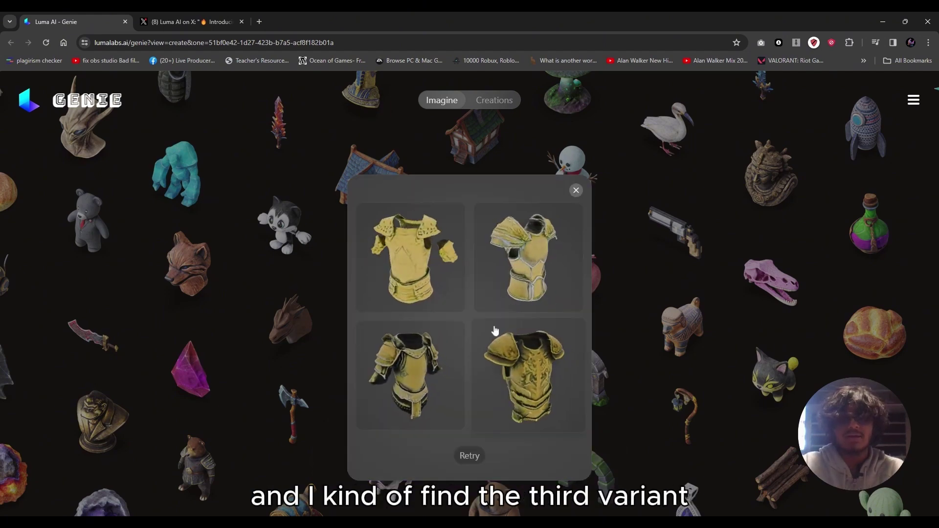
Step: Open the third armour, orbit it, compare matte and glossy metal, then generate variations
click(438, 360)
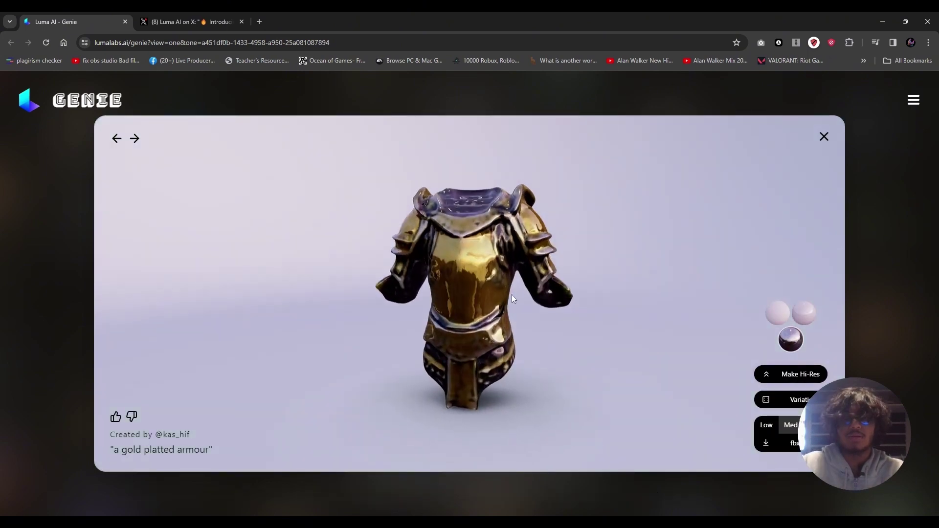
drag(512, 294, 586, 316)
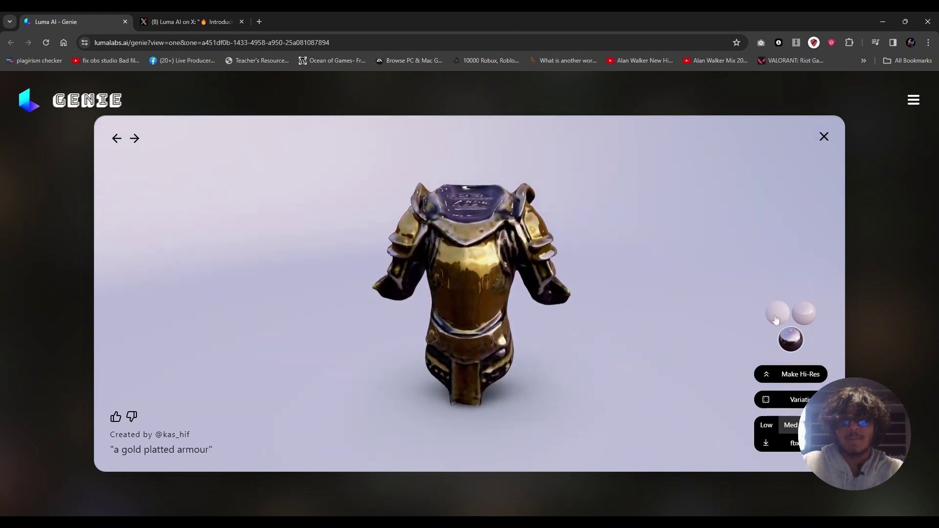
click(778, 317)
click(799, 341)
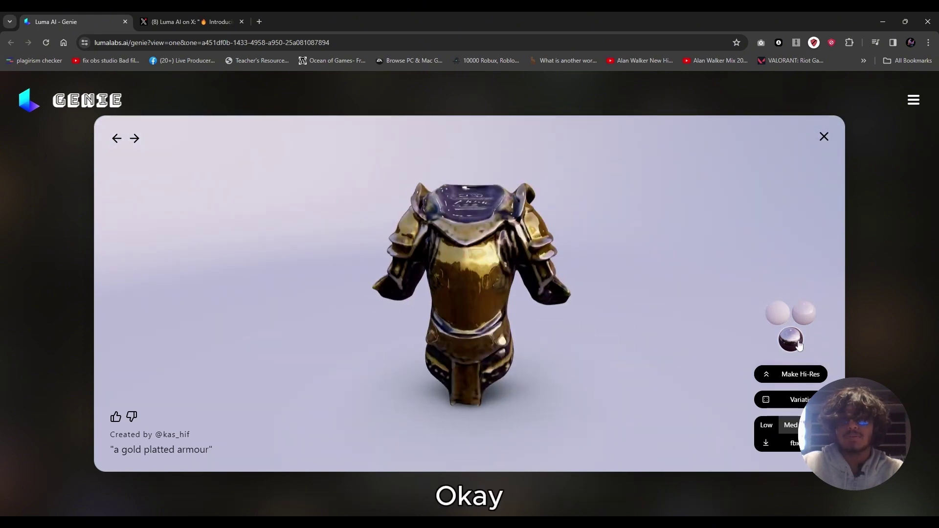
click(786, 401)
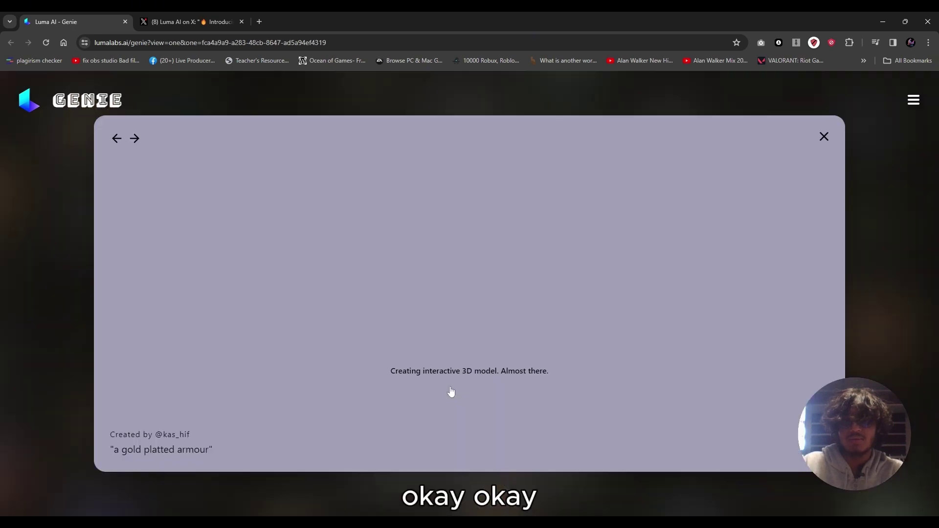
Step: Open a gold armour variation in the 3D viewer and turn it to a three-quarter view
click(450, 391)
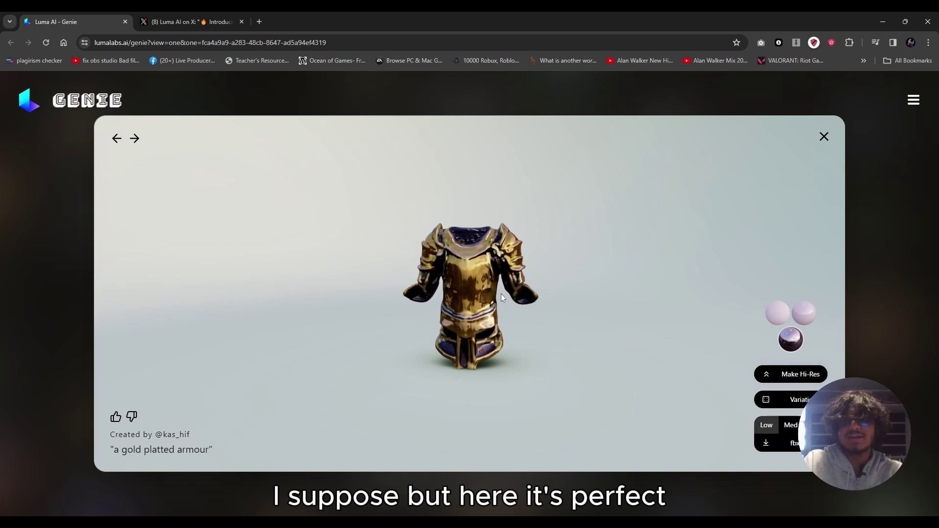
mouse_move(501, 296)
mouse_down()
mouse_move(546, 286)
mouse_move(472, 302)
mouse_move(496, 294)
mouse_up()
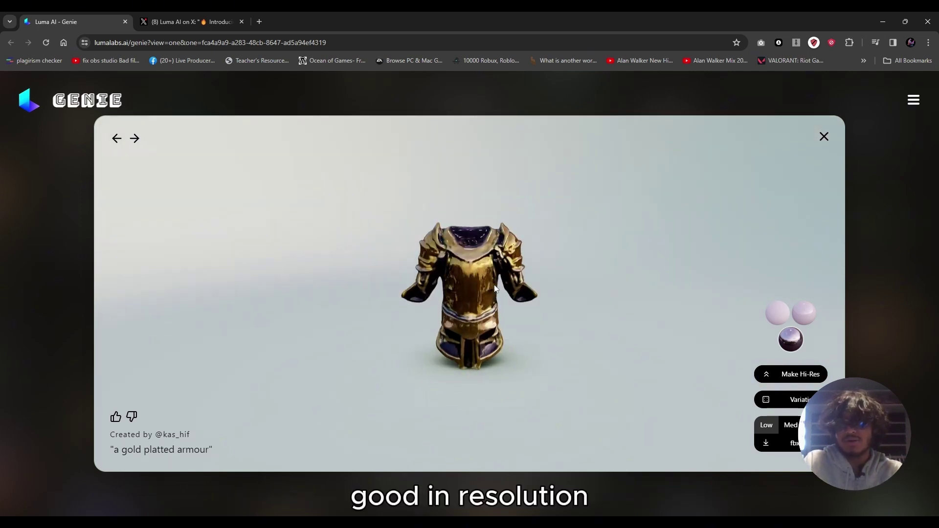